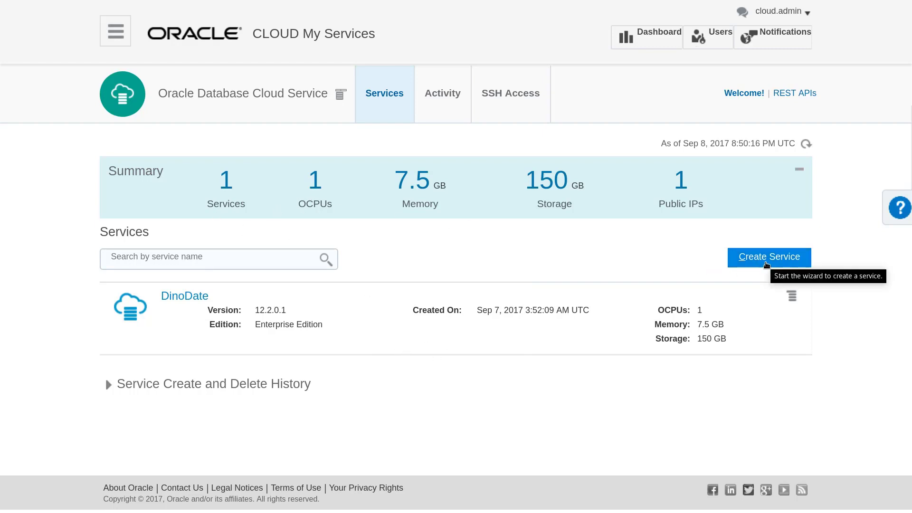
Start creating a new database service named MyCoolDB, leaving the description and notification email blank
{"action": "left_click", "coordinate": [767, 264]}
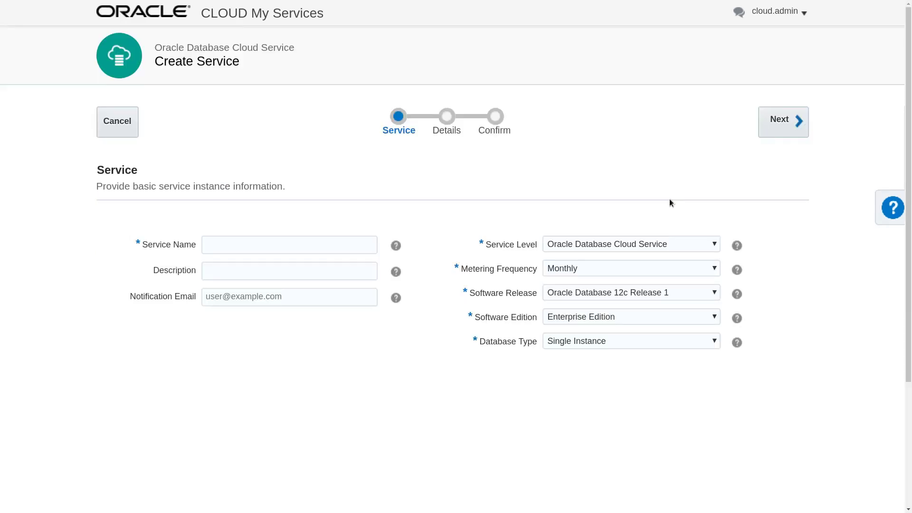
{"action": "left_click", "coordinate": [298, 247]}
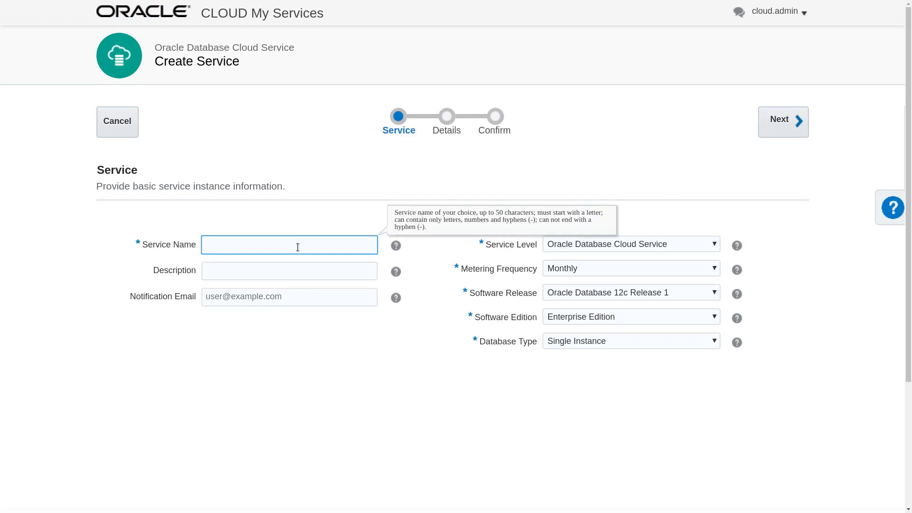
{"action": "type", "text": "MyCoolDB"}
{"action": "left_click", "coordinate": [241, 276]}
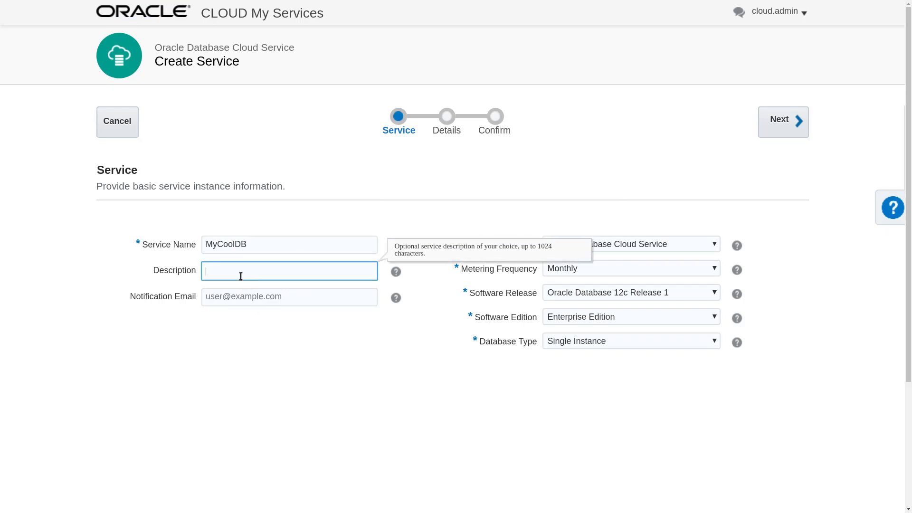
{"action": "left_click", "coordinate": [234, 298]}
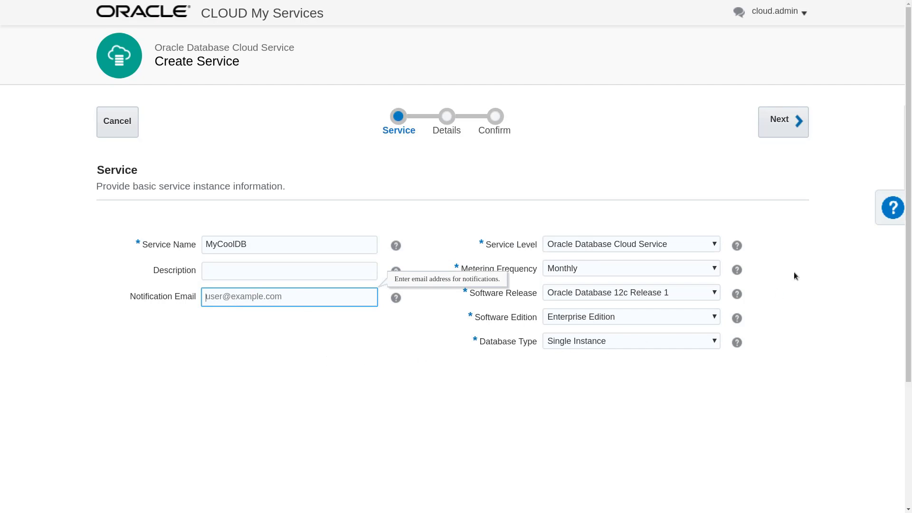
{"action": "left_click", "coordinate": [805, 258]}
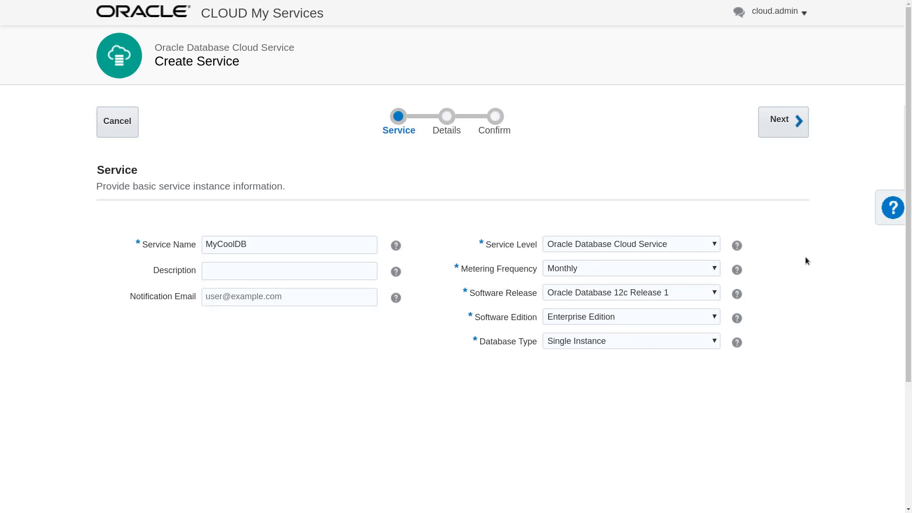
Set the software release to Oracle Database 12c Release 2, keep Enterprise Edition, and continue to the service details
{"action": "left_click", "coordinate": [712, 294]}
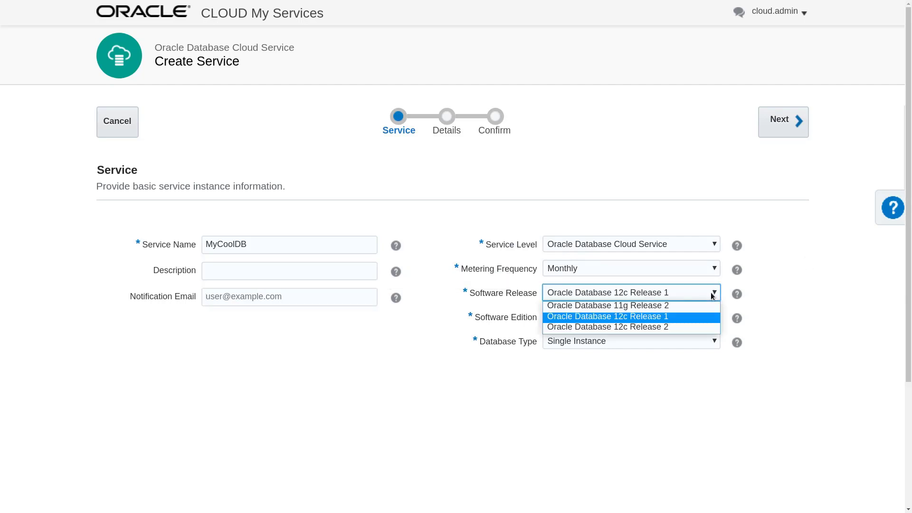
{"action": "left_click", "coordinate": [691, 329]}
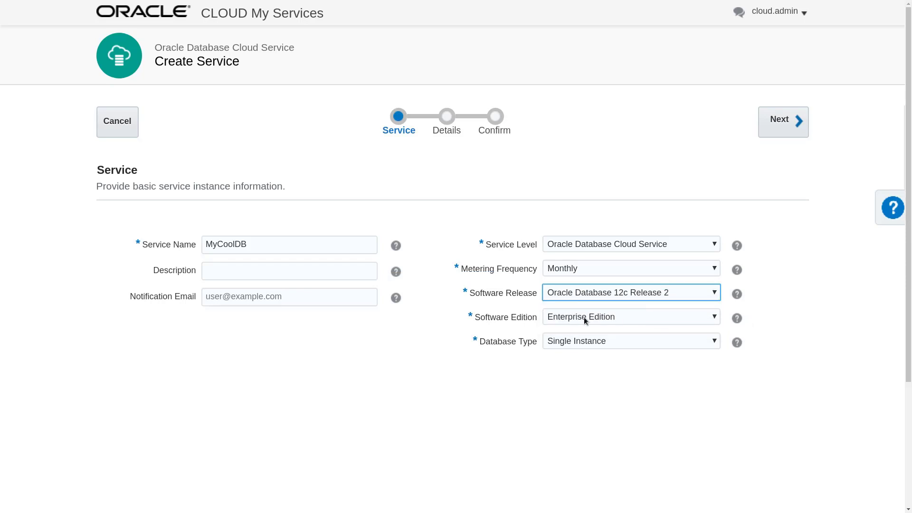
{"action": "left_click", "coordinate": [663, 323]}
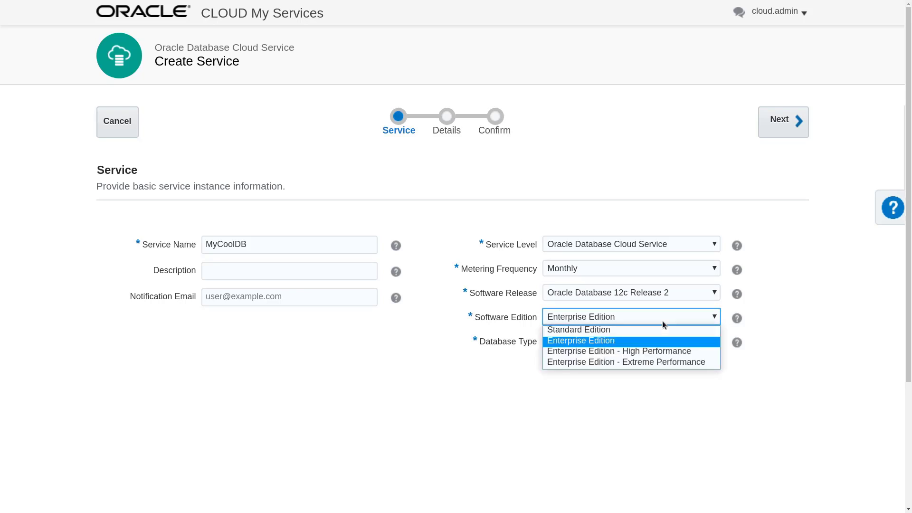
{"action": "left_click", "coordinate": [664, 319]}
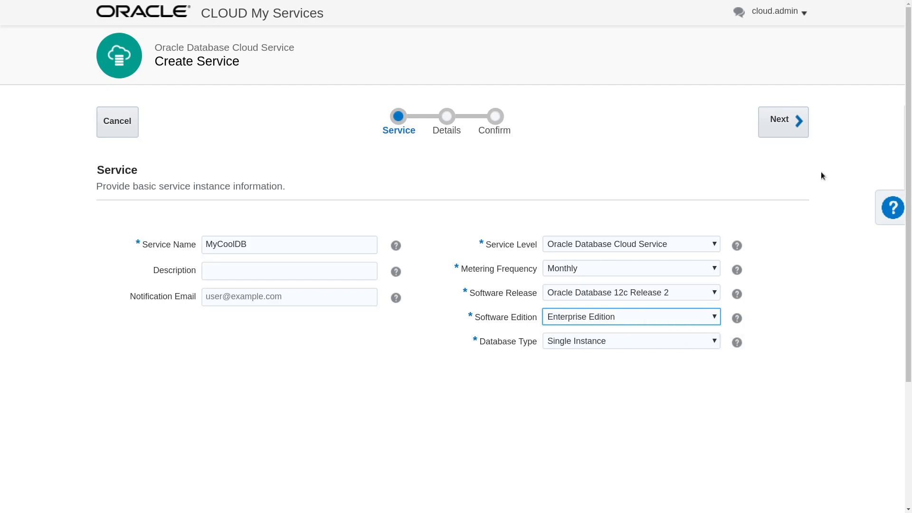
{"action": "left_click", "coordinate": [766, 125]}
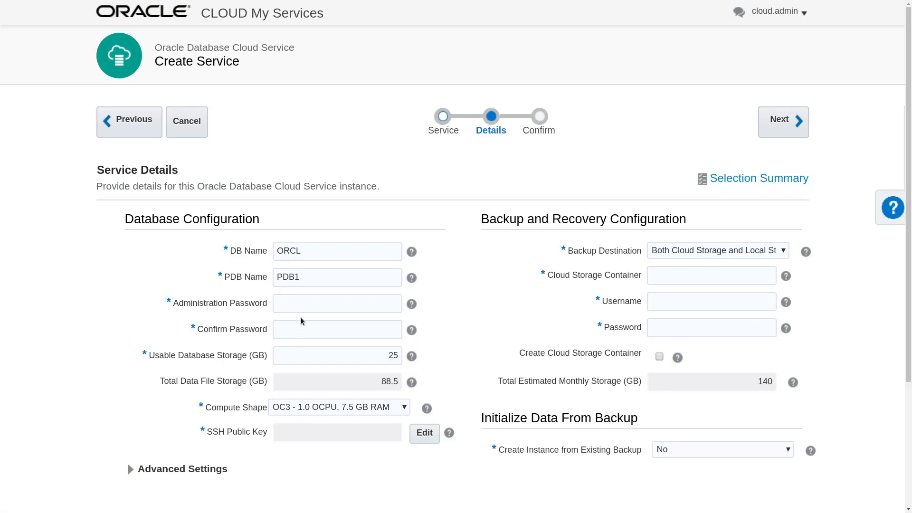
Enter and confirm the administration password, keeping the compute shape at OC3 - 1.0 OCPU, 7.5 GB RAM
{"action": "left_click", "coordinate": [301, 304]}
{"action": "type", "text": "********"}
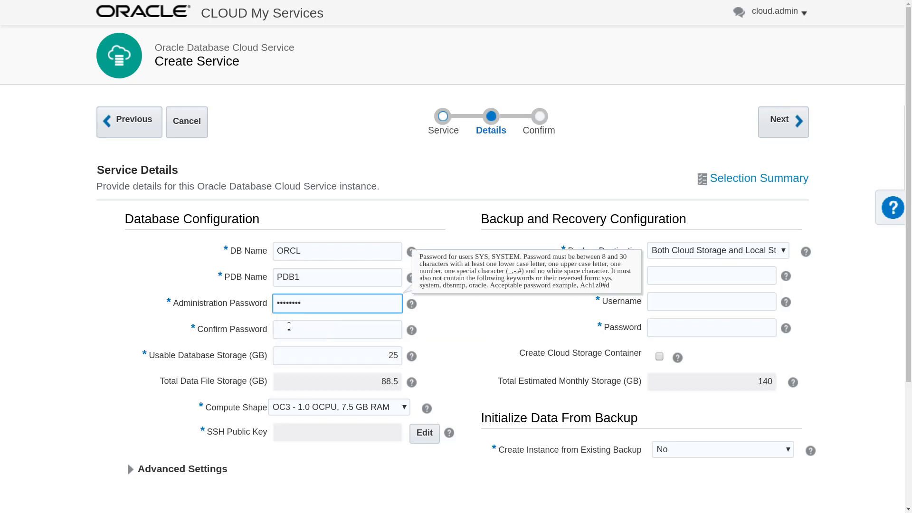
{"action": "left_click", "coordinate": [288, 327]}
{"action": "type", "text": "********"}
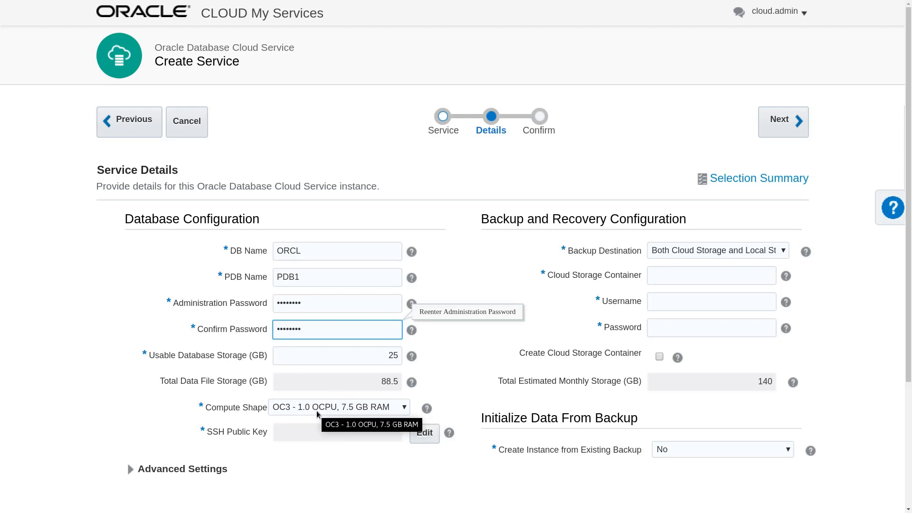
{"action": "left_click", "coordinate": [329, 409]}
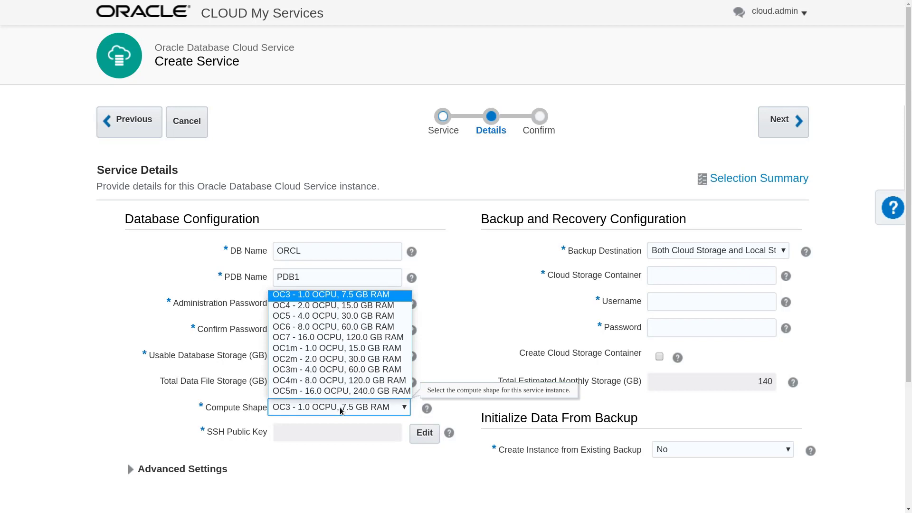
{"action": "left_click", "coordinate": [340, 411]}
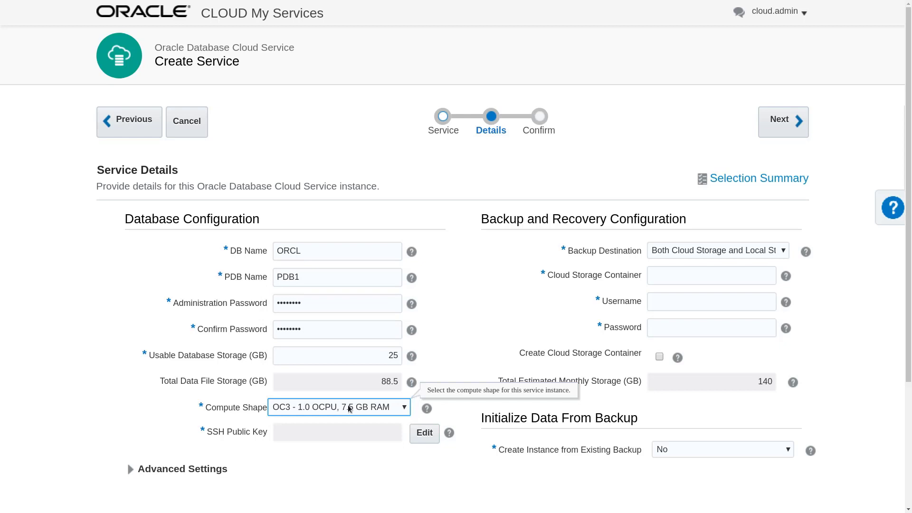
Provide the SSH public key for VM access by pasting the copied key as the key value
{"action": "left_click", "coordinate": [424, 433]}
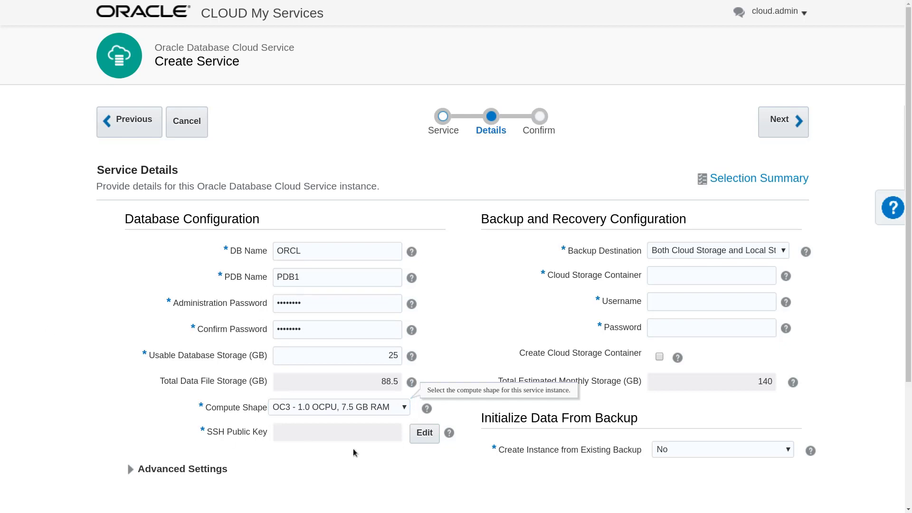
{"action": "left_click", "coordinate": [423, 439]}
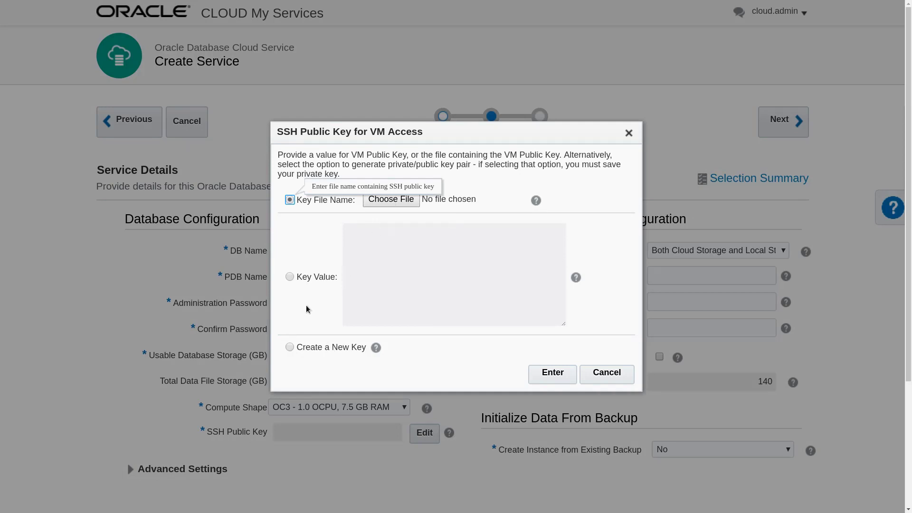
{"action": "left_click", "coordinate": [290, 277]}
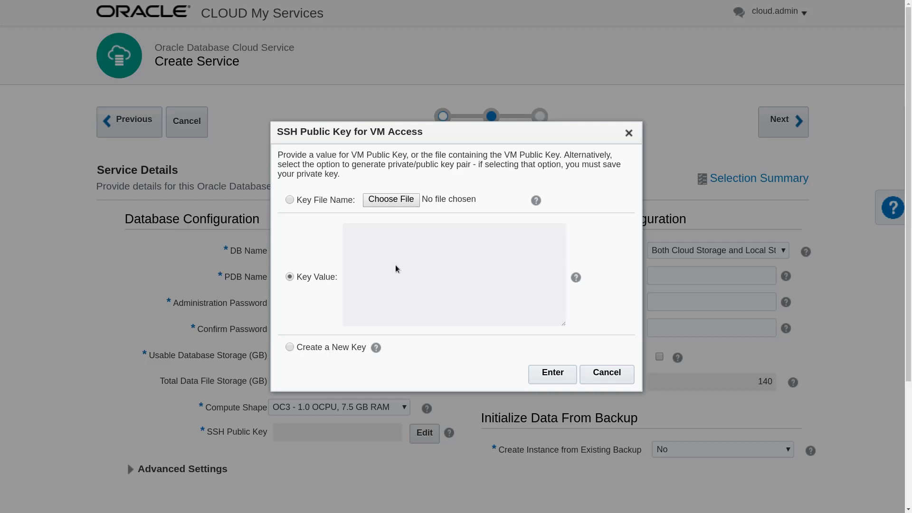
{"action": "left_click", "coordinate": [397, 269]}
{"action": "key", "text": "ctrl+v"}
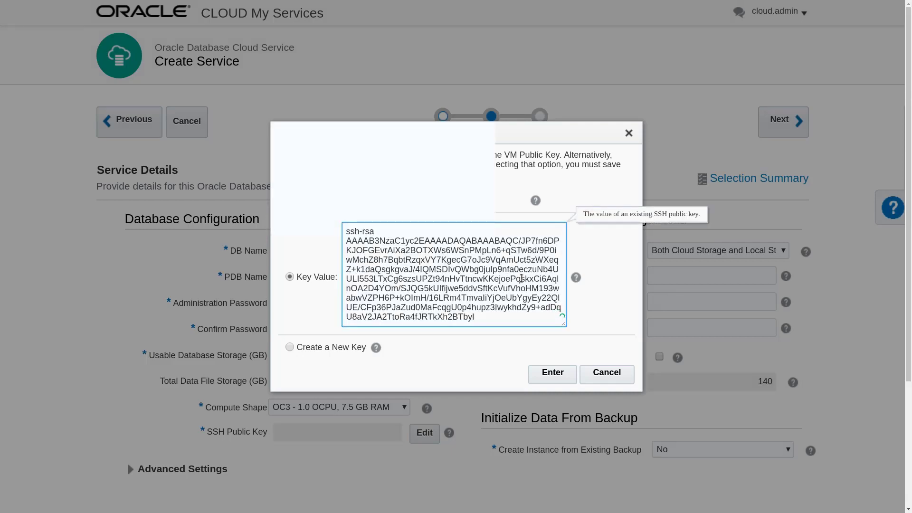
{"action": "left_click", "coordinate": [543, 375]}
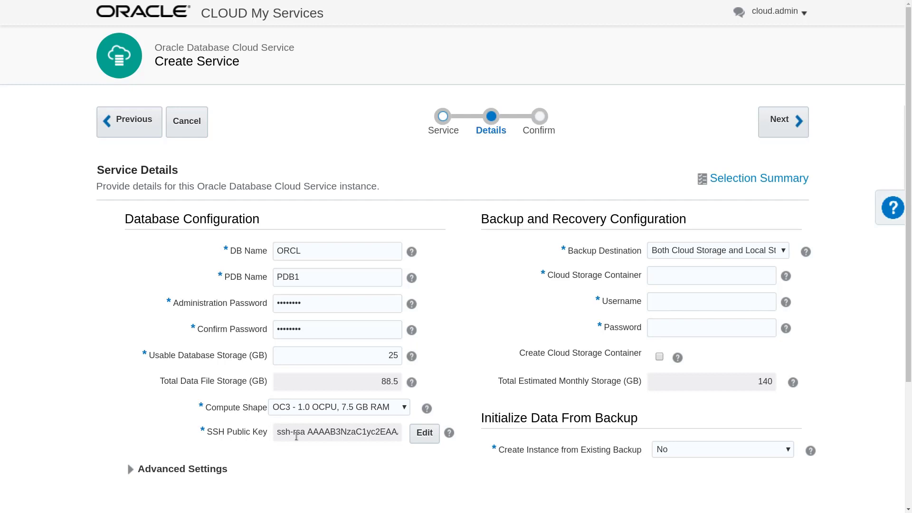
Set the backup destination to None and create the MyCoolDB service
{"action": "left_click", "coordinate": [783, 252]}
{"action": "left_click", "coordinate": [684, 284]}
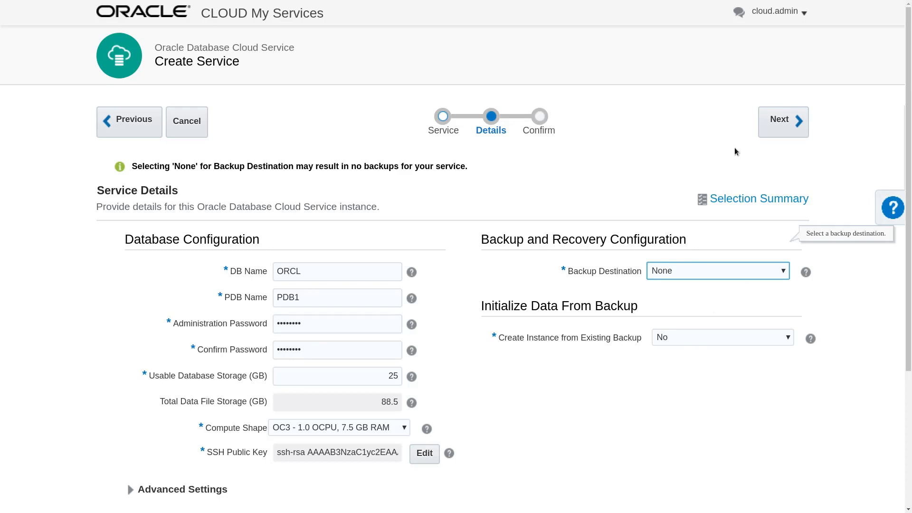
{"action": "left_click", "coordinate": [779, 133]}
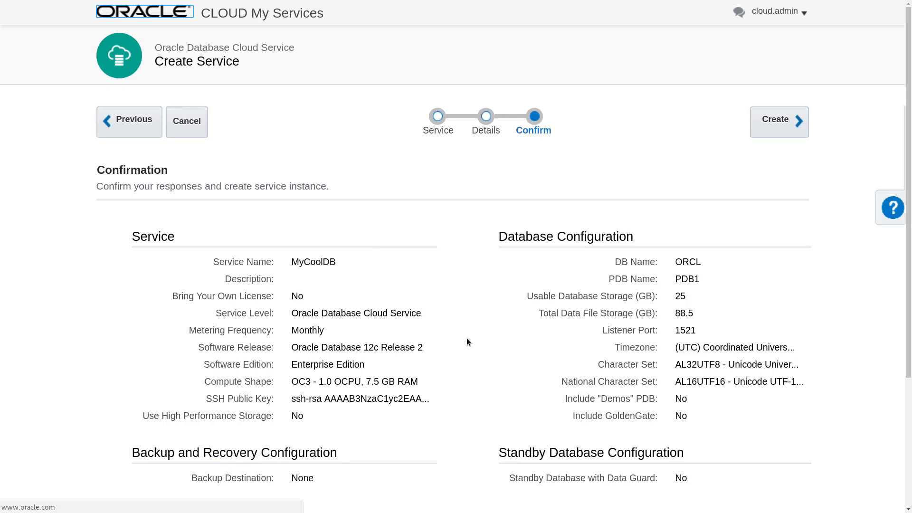
{"action": "left_click", "coordinate": [777, 127]}
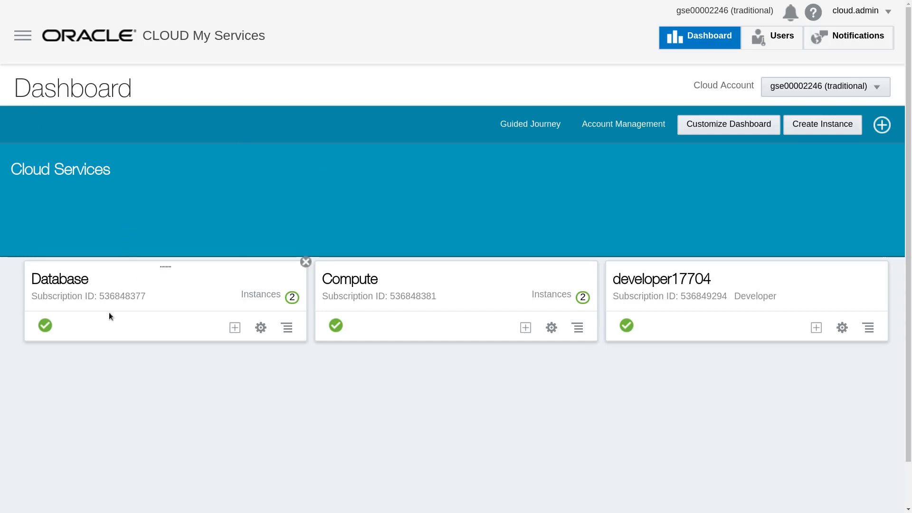
Enable the ora_p2_dblistener access rule for the MyCoolDB database instance
{"action": "left_click", "coordinate": [293, 299]}
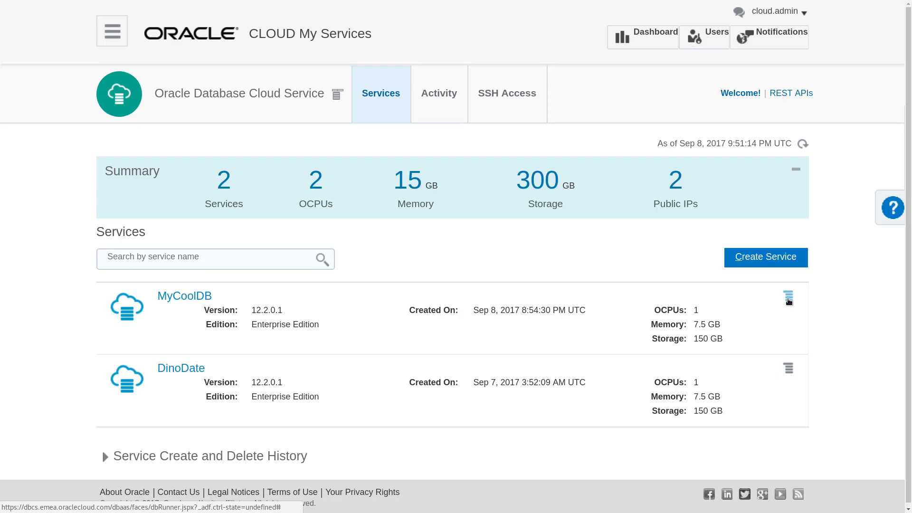
{"action": "left_click", "coordinate": [788, 299]}
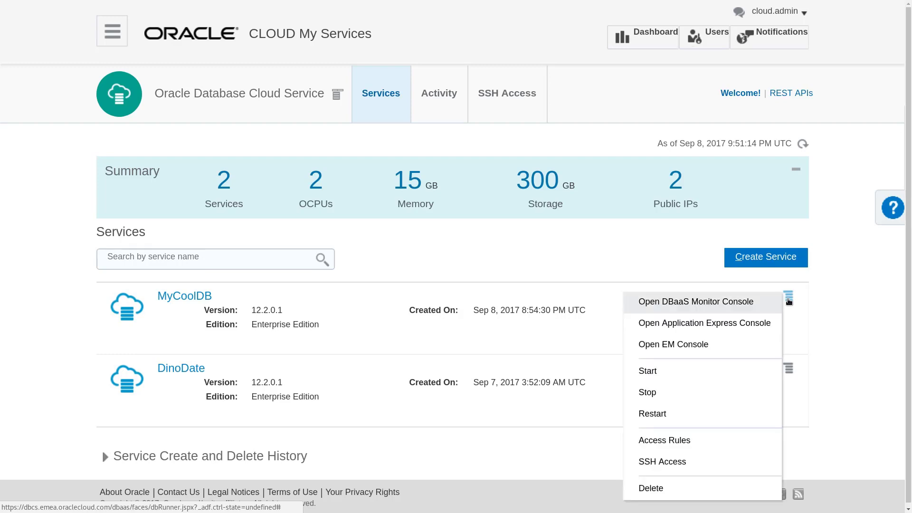
{"action": "left_click", "coordinate": [687, 442]}
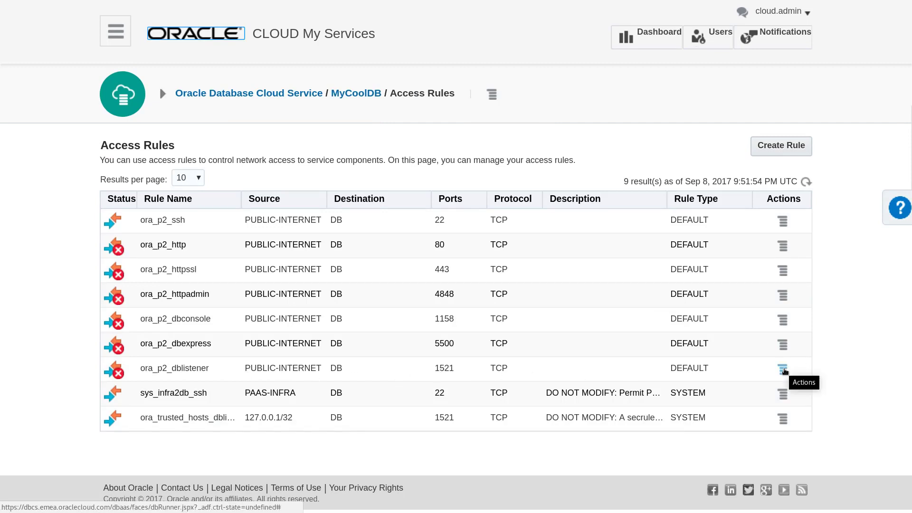
{"action": "left_click", "coordinate": [783, 369]}
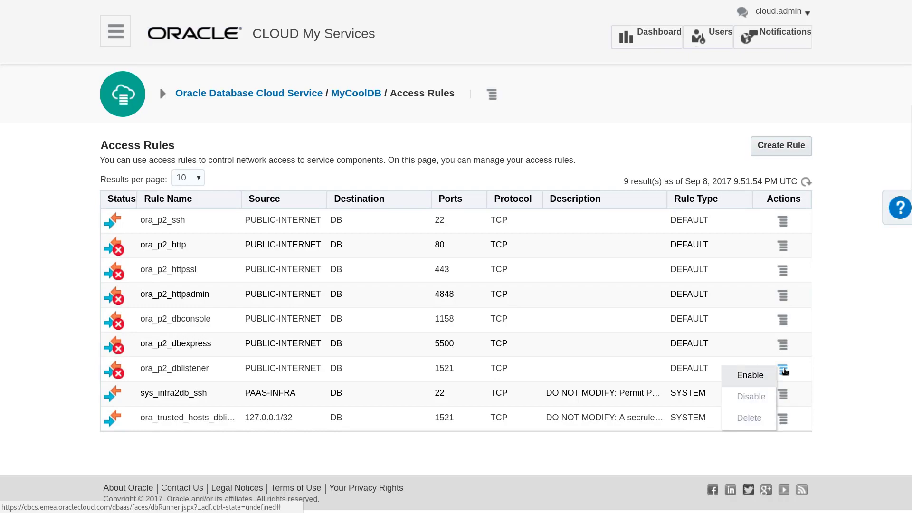
{"action": "left_click", "coordinate": [757, 374]}
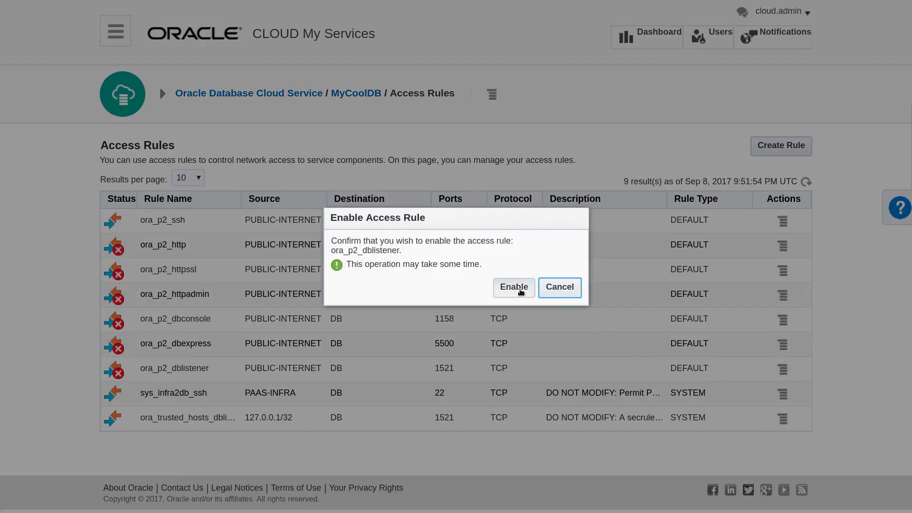
{"action": "left_click", "coordinate": [514, 288]}
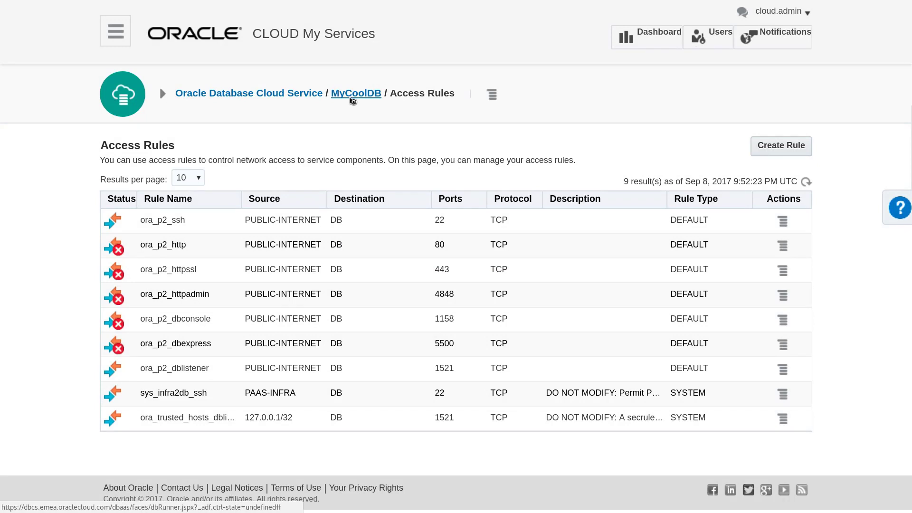
Show the full MyCoolDB service overview and select its public IP and the service name within the connect string
{"action": "left_click", "coordinate": [351, 95]}
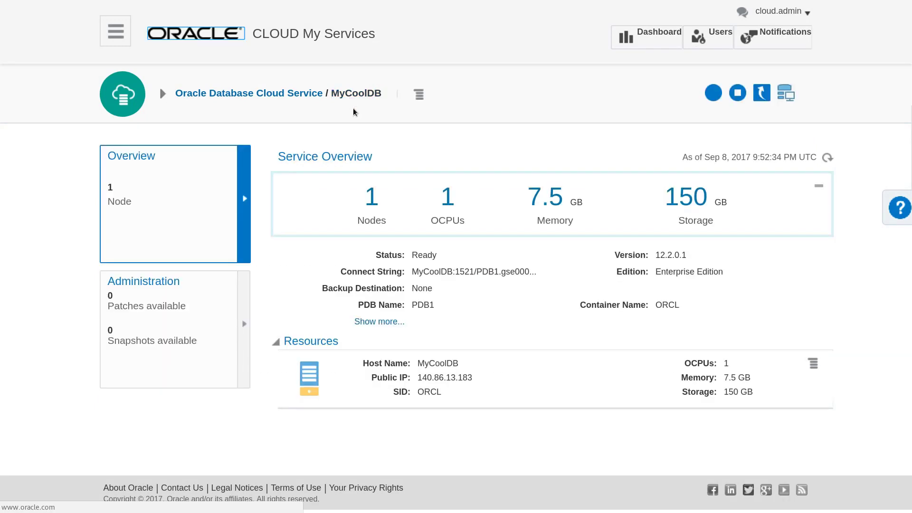
{"action": "left_click", "coordinate": [395, 322]}
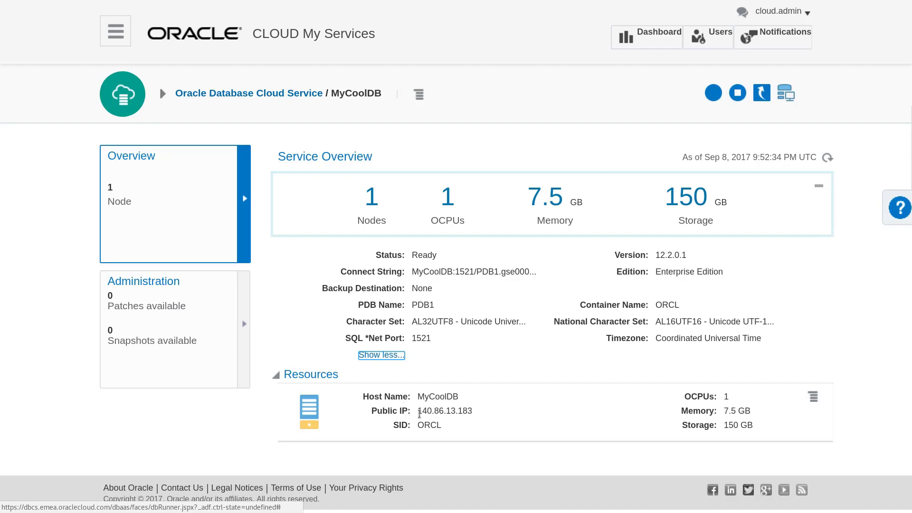
{"action": "left_click_drag", "start_coordinate": [417, 411], "coordinate": [470, 411]}
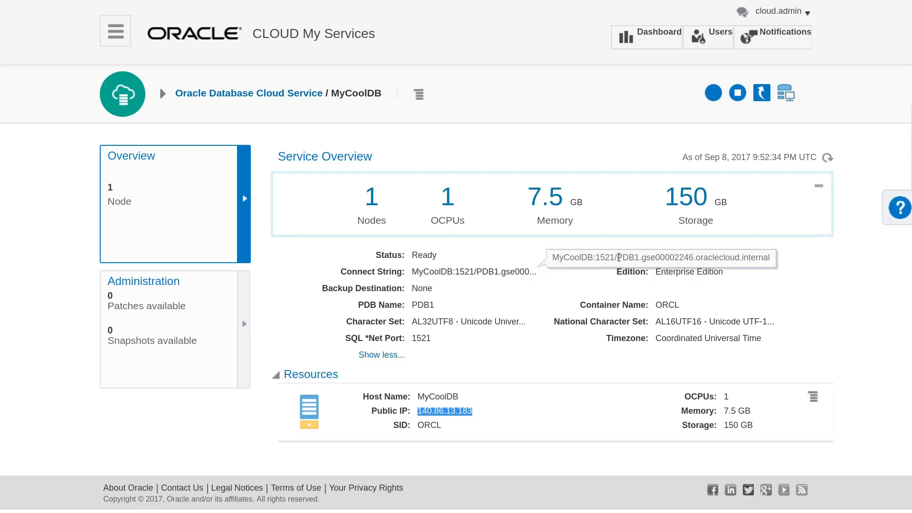
{"action": "left_click_drag", "start_coordinate": [617, 258], "coordinate": [768, 255]}
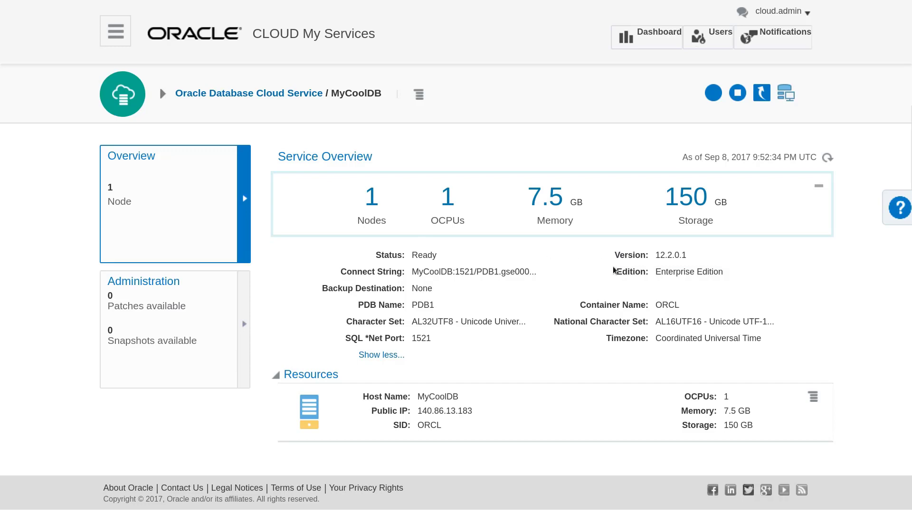
Switch to the terminal and connect with SQLcl to PDB1 at 140.86.13.183:1521 as sysdba, entering the sys password
{"action": "key", "text": "alt+Tab"}
{"action": "key", "text": "alt+Tab"}
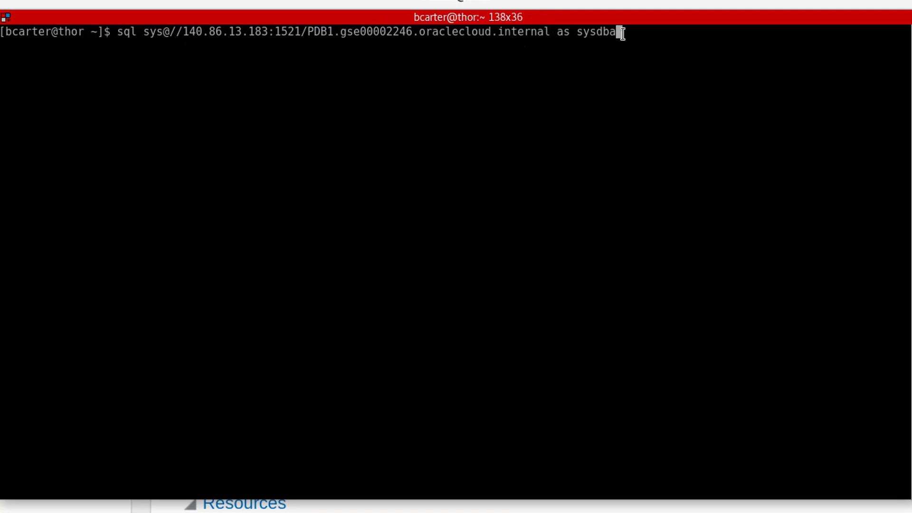
{"action": "key", "text": "Return"}
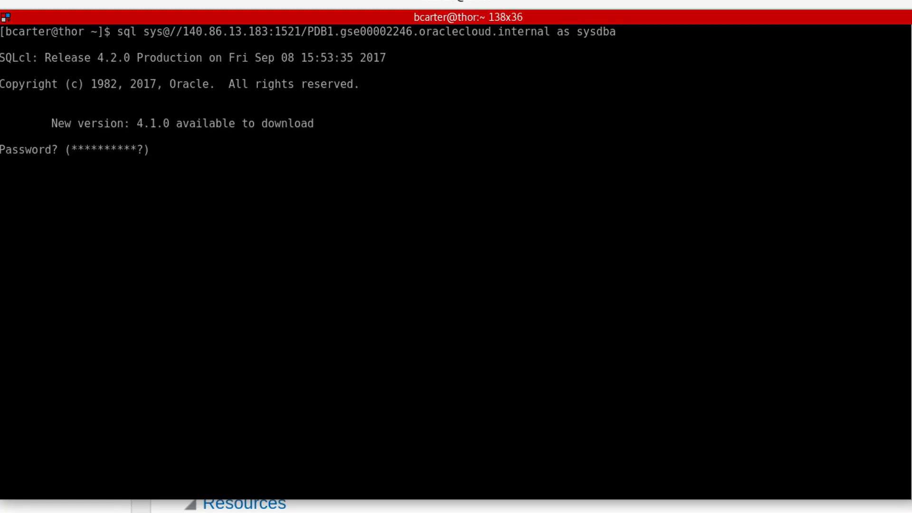
{"action": "type", "text": "********"}
{"action": "key", "text": "Return"}
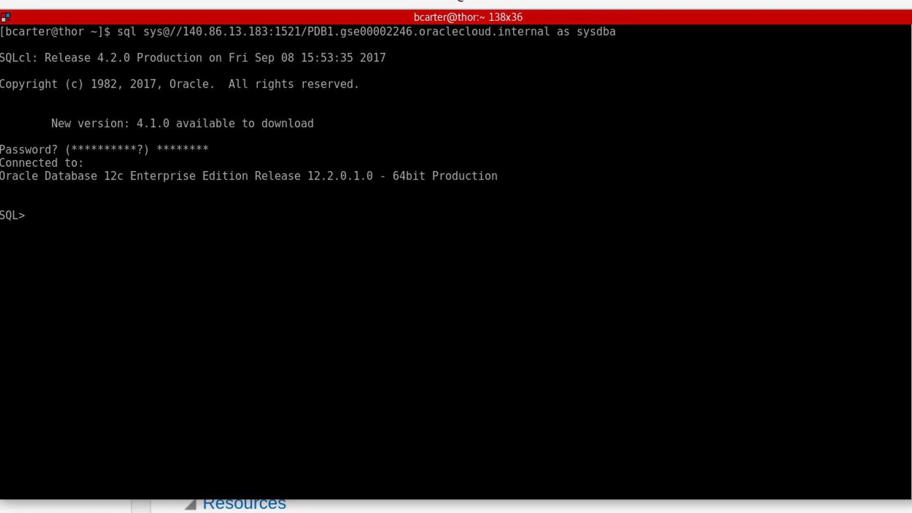
Run the query "select sysdate from dual;" to test the database connection, and exit SQLcl
{"action": "type", "text": "select sysdate "}
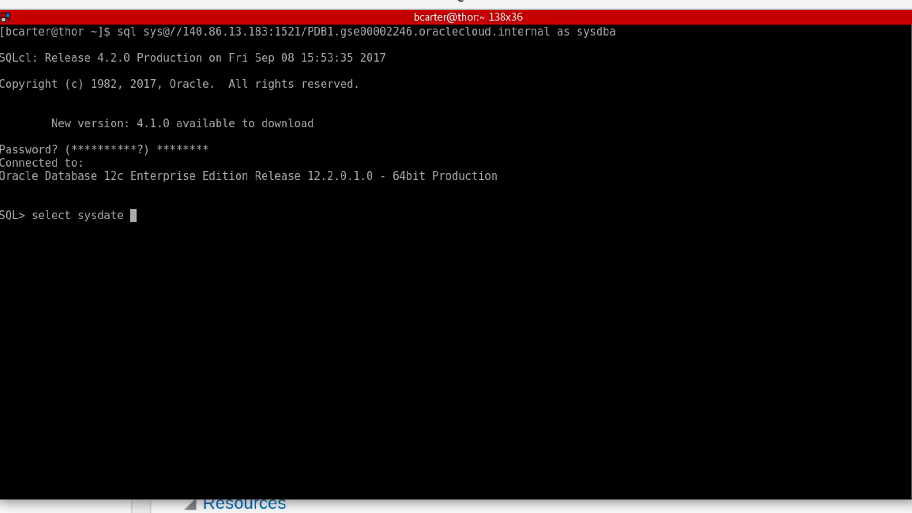
{"action": "type", "text": "from dual;"}
{"action": "key", "text": "Return"}
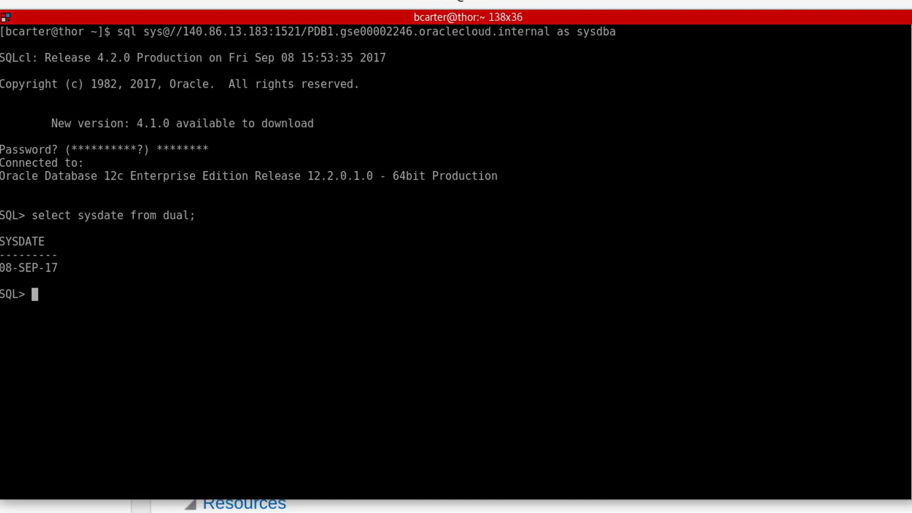
{"action": "type", "text": "exit"}
{"action": "key", "text": "Return"}
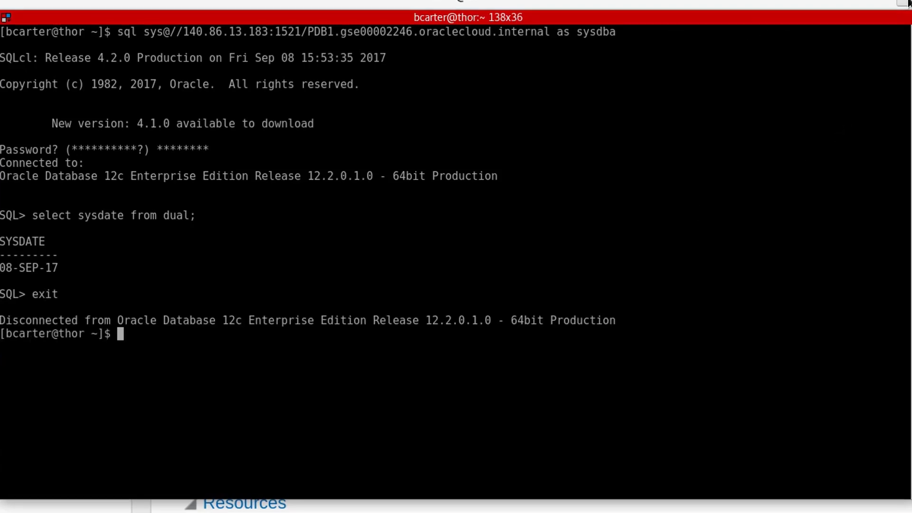